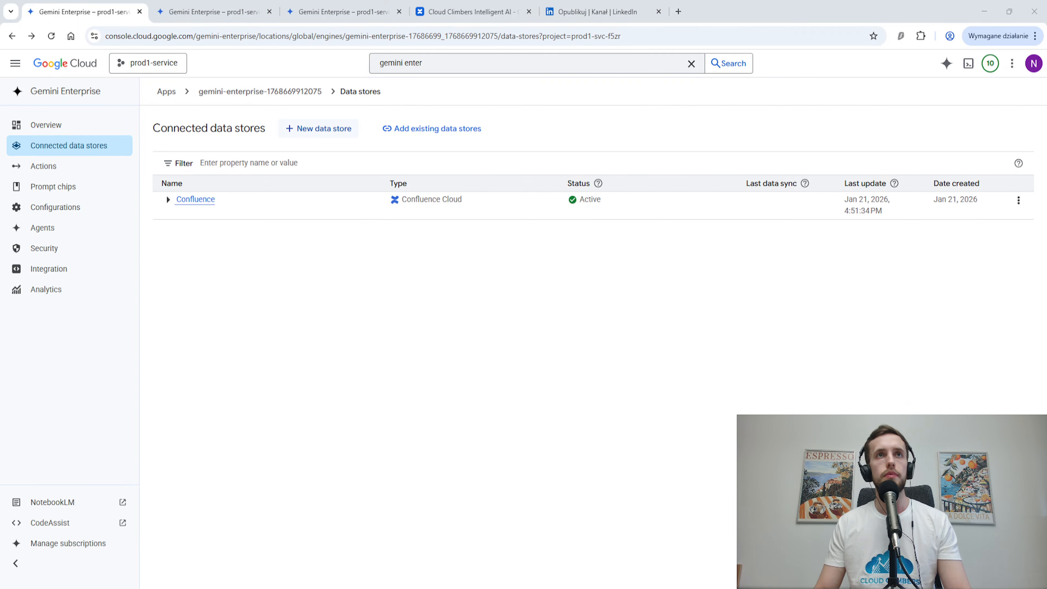
- Start a new data store and examine the available Workspace, cloud and third-party data sources
click(318, 128)
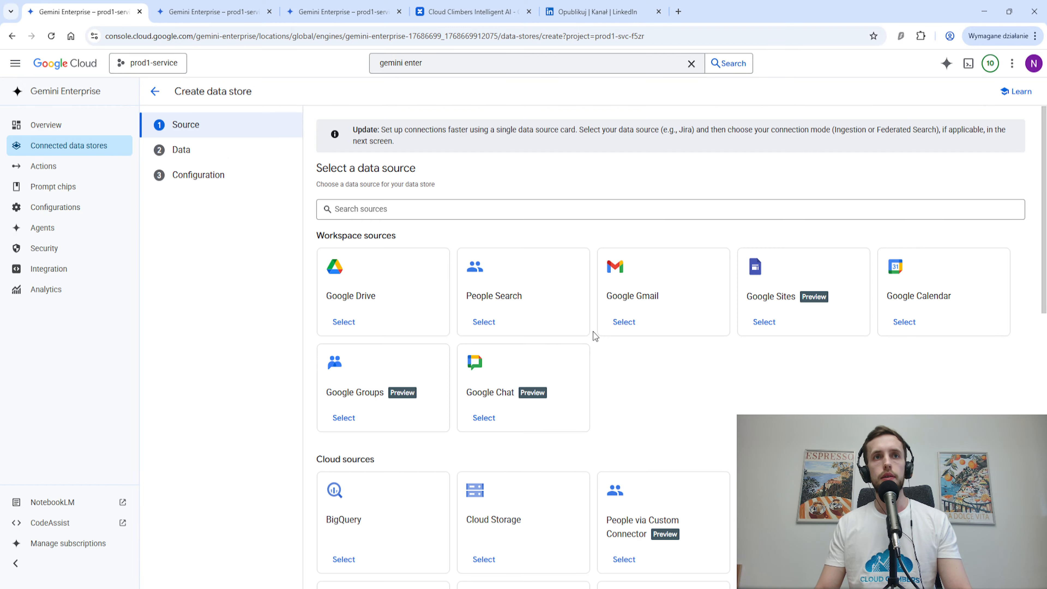
scroll(552, 362, down, 3)
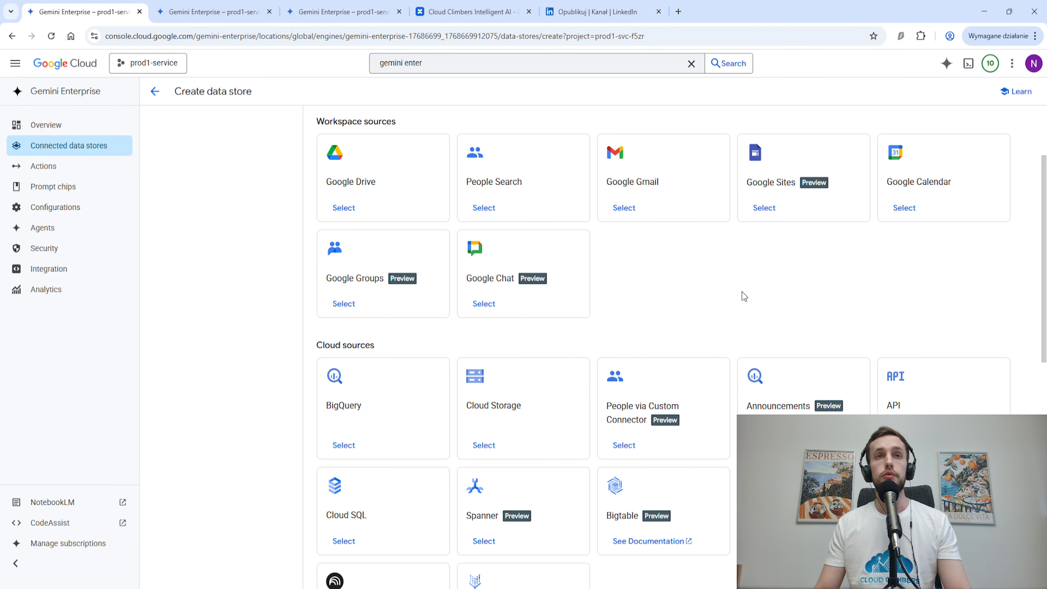
scroll(670, 307, down, 4)
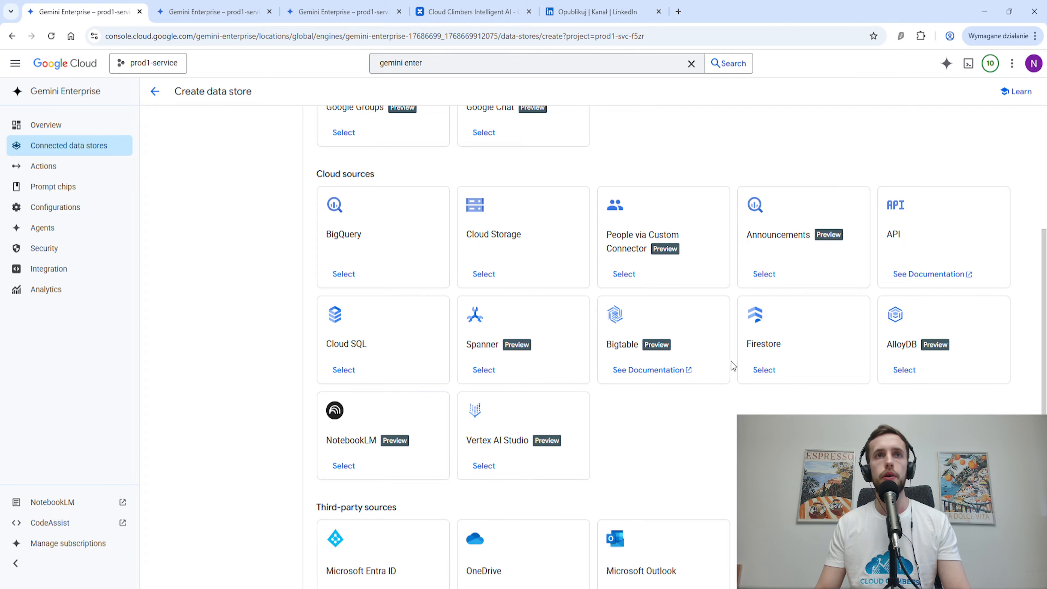
scroll(667, 355, down, 1)
scroll(670, 371, down, 4)
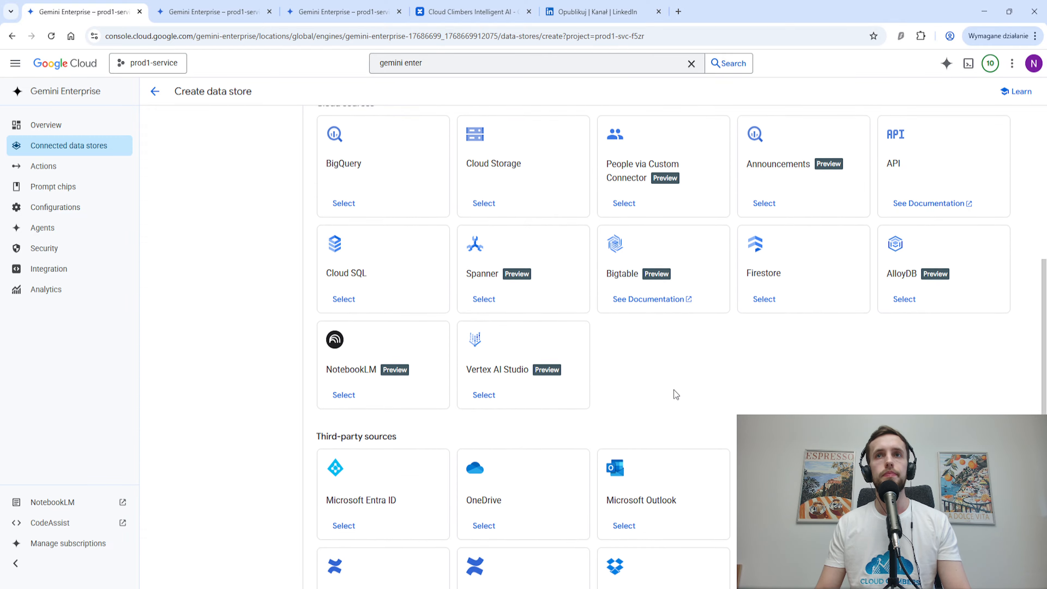
scroll(671, 392, down, 1)
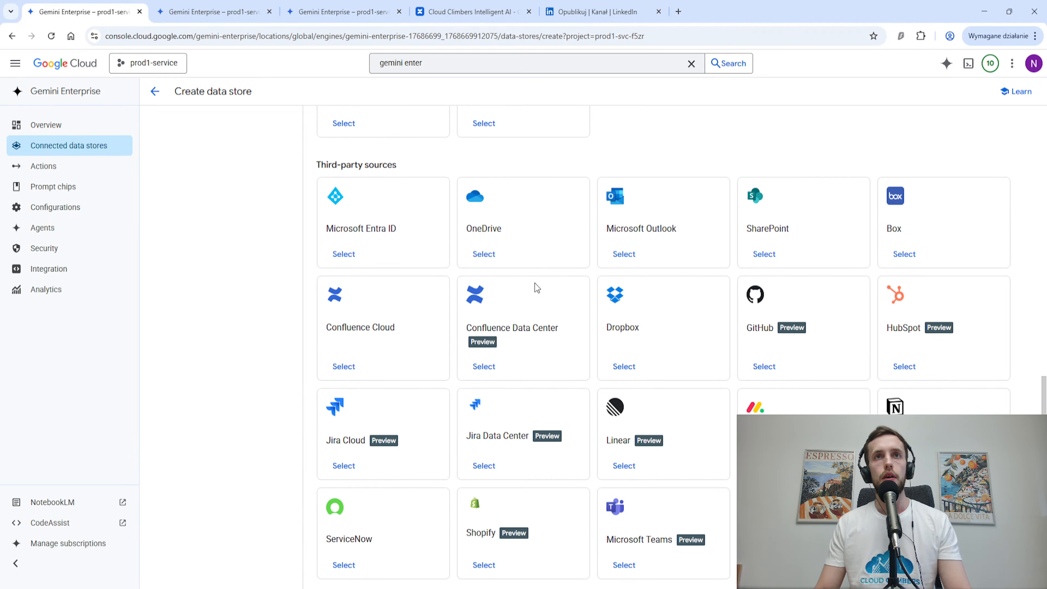
scroll(535, 287, down, 1)
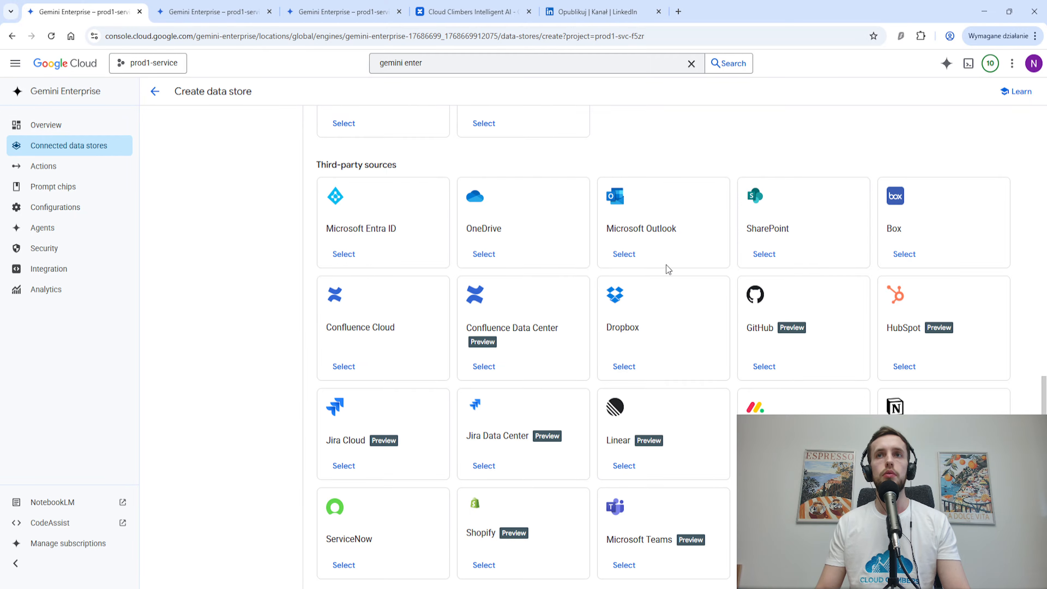
scroll(709, 336, down, 1)
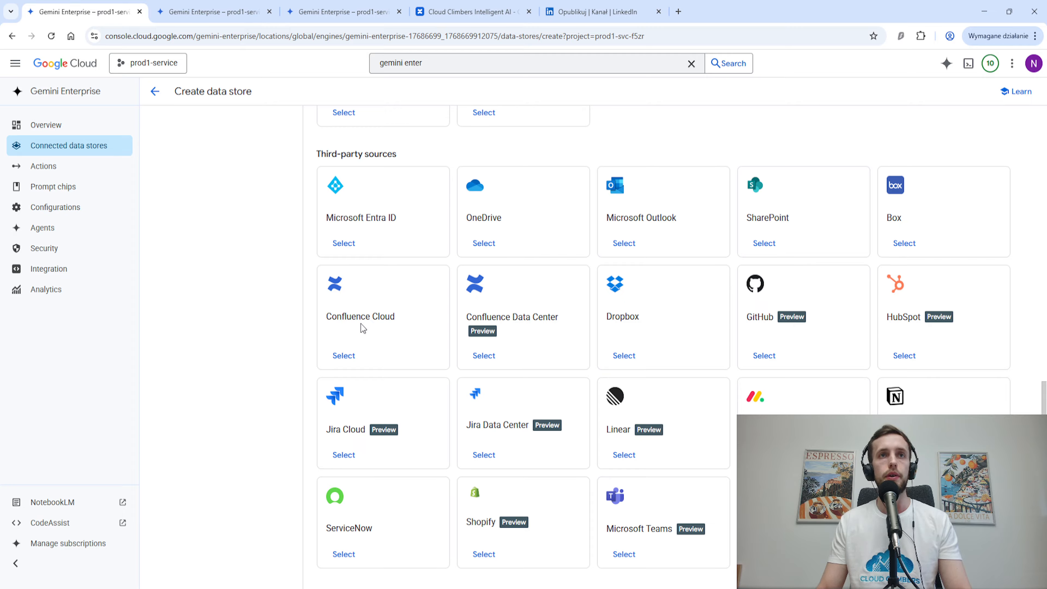
- Choose Confluence Cloud, review its Data ingestion and Federated search modes and the federated search authentication fields, and leave the setup
click(346, 357)
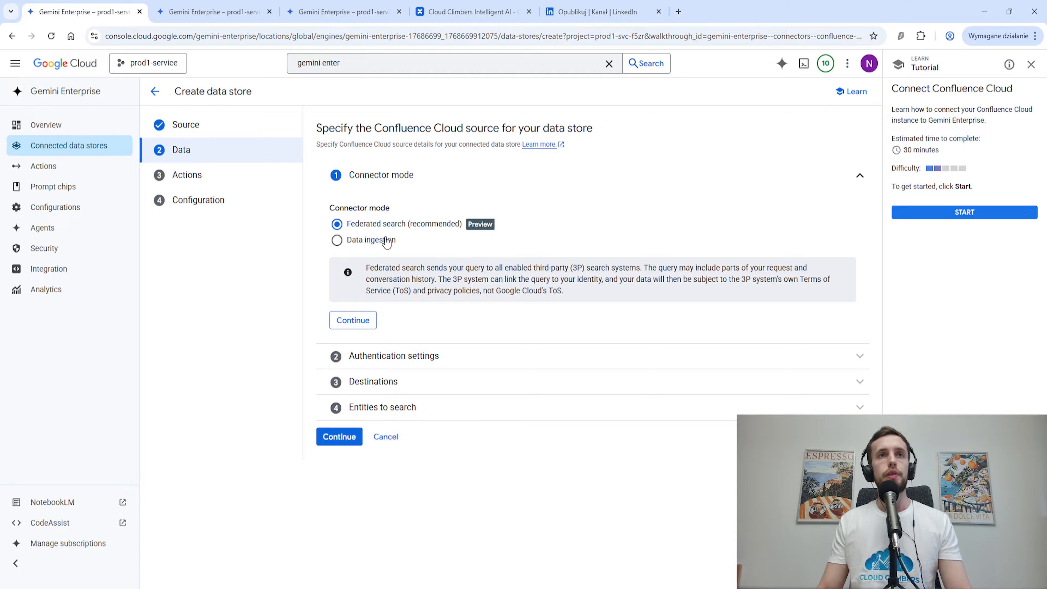
click(338, 240)
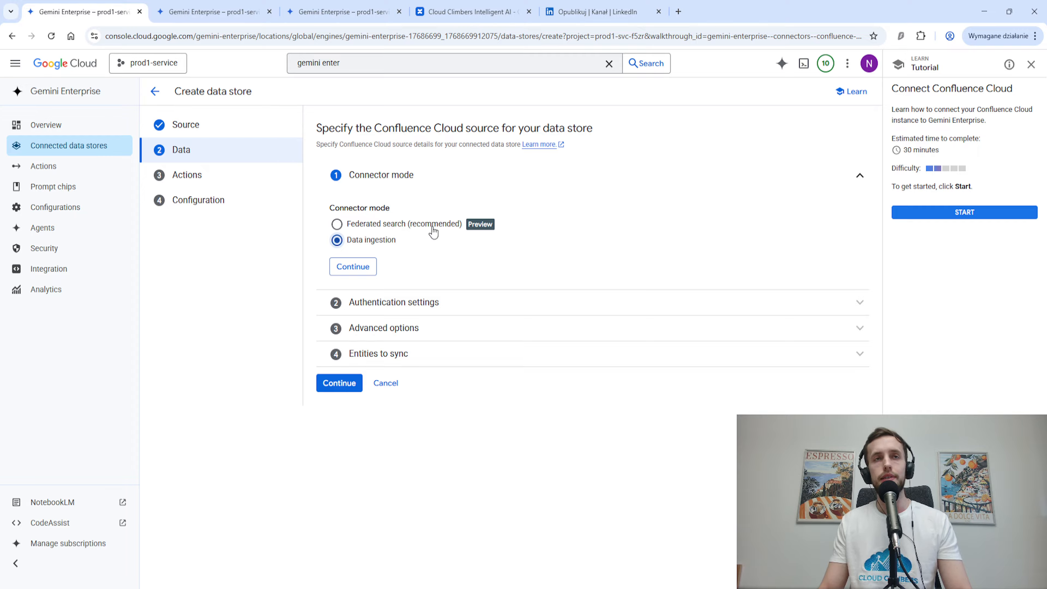
click(380, 229)
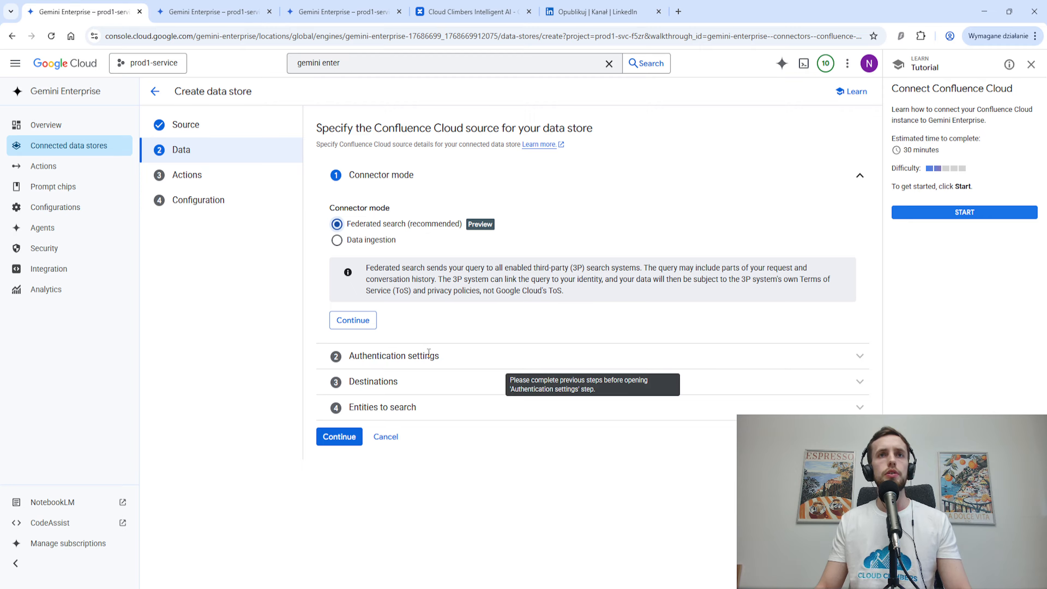
click(352, 320)
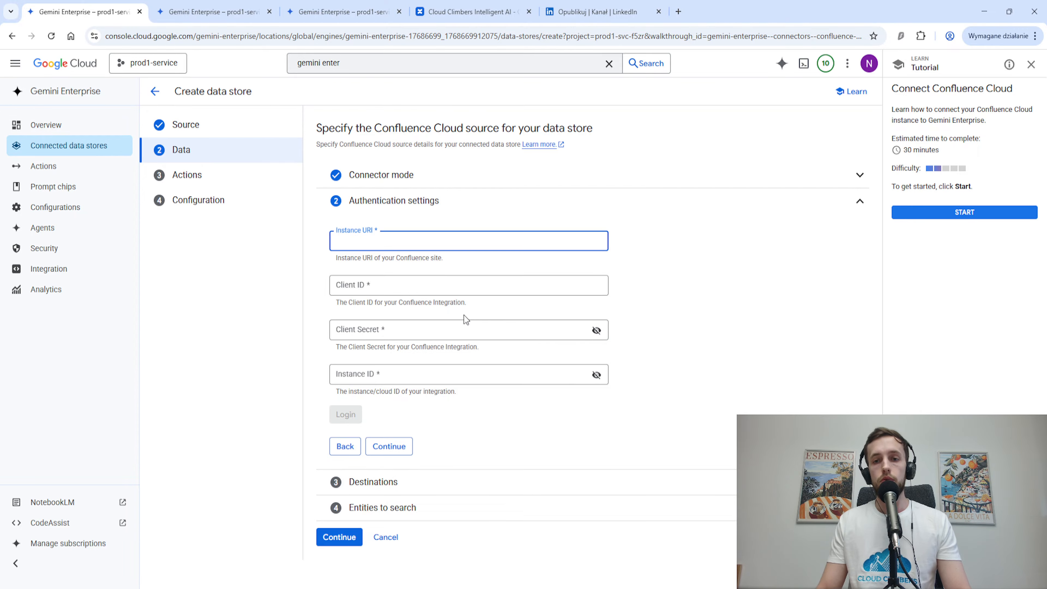
click(156, 92)
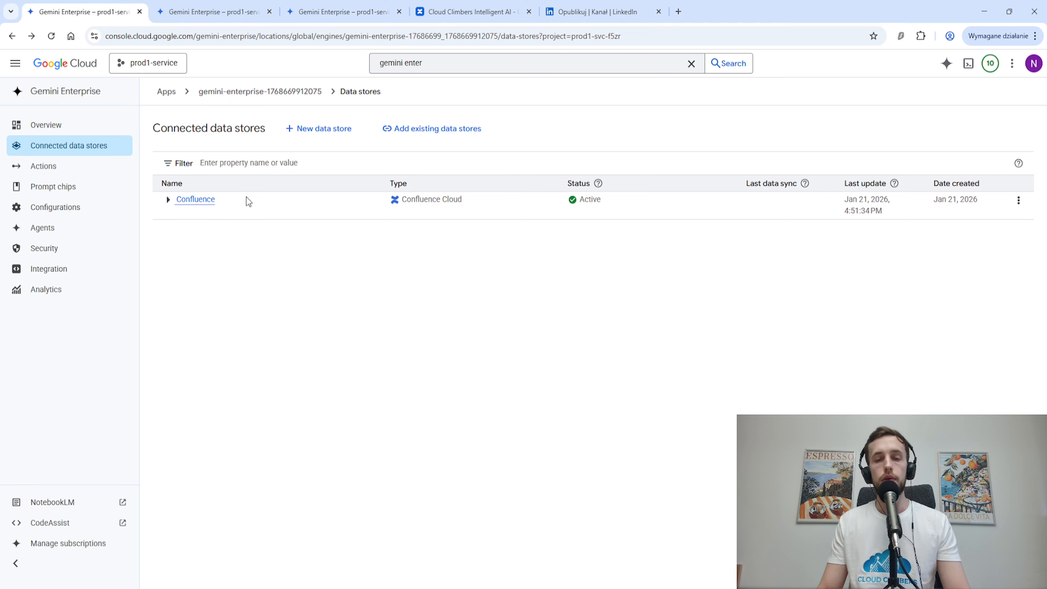
- Inspect the existing Confluence data store's entities and actions, and return to the Gemini Enterprise apps list
click(197, 202)
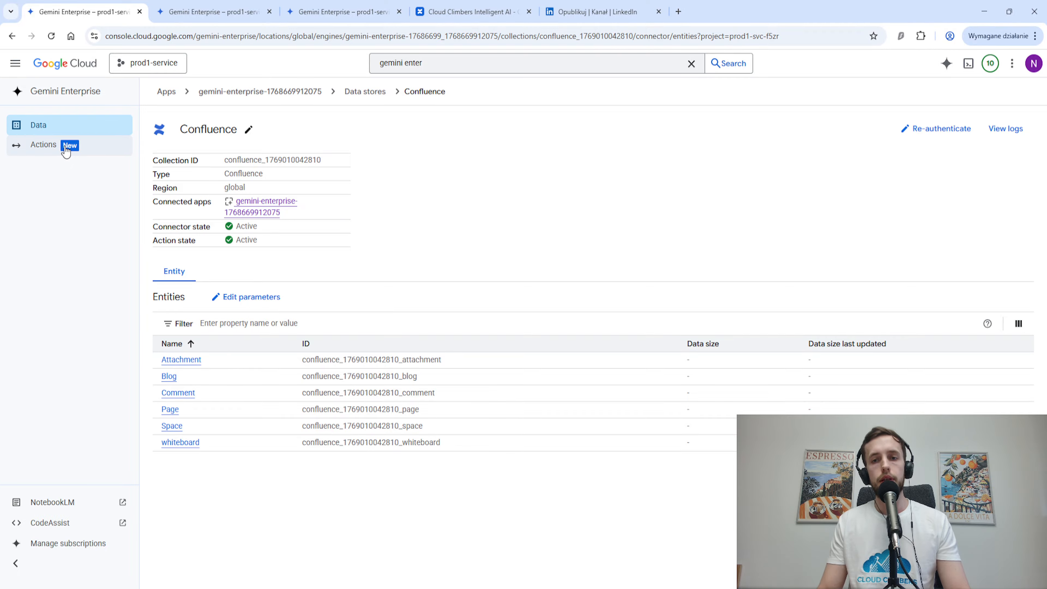
click(42, 148)
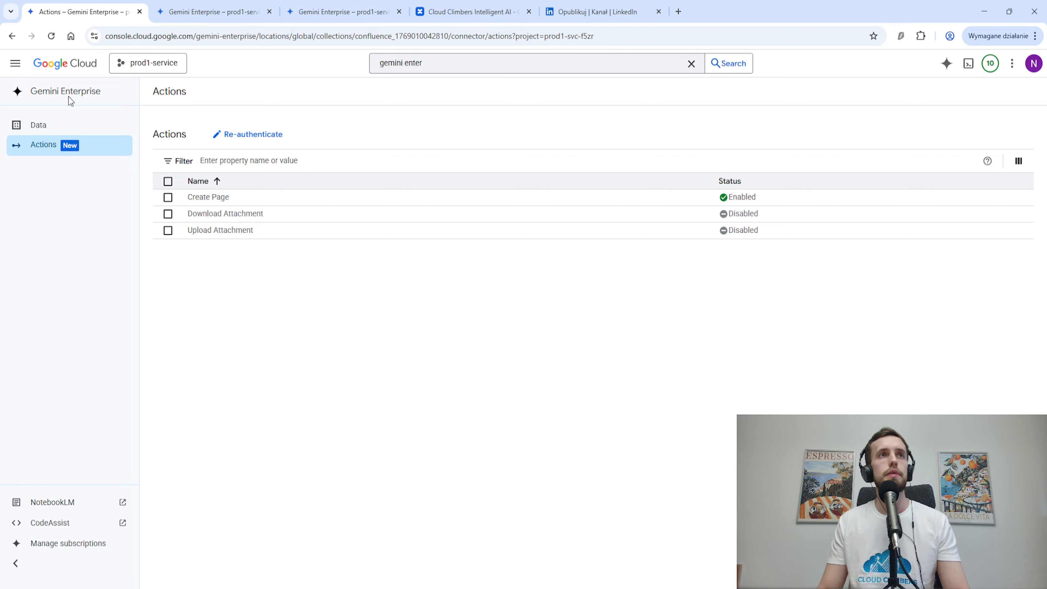
click(37, 92)
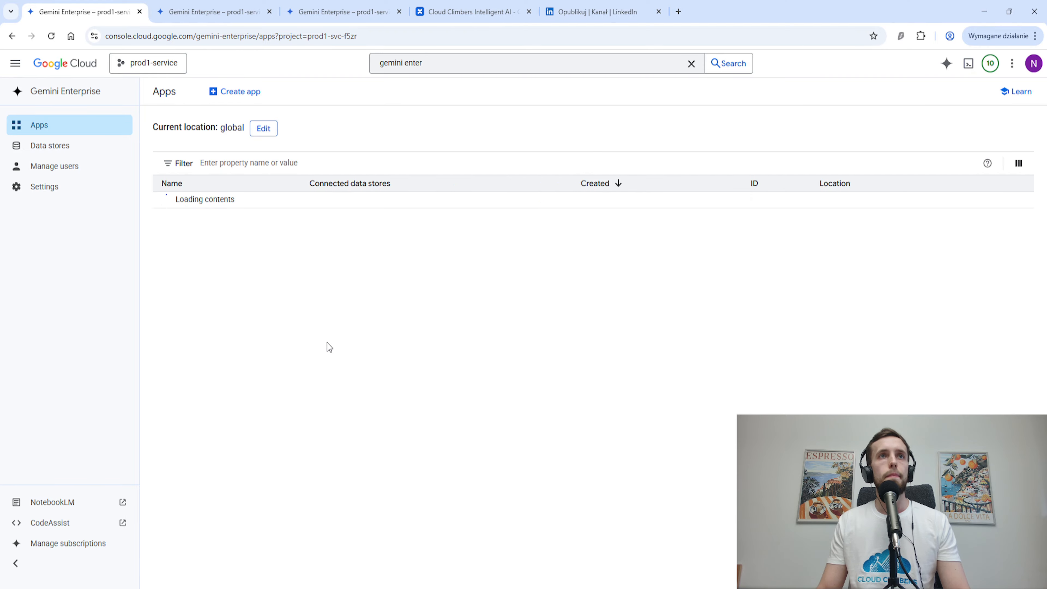
click(241, 218)
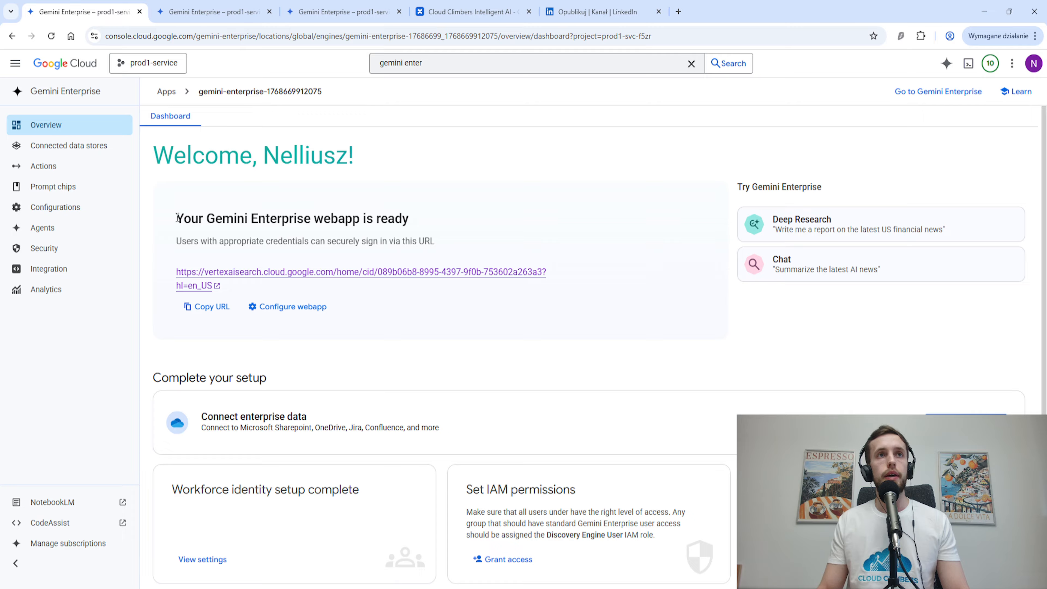
drag(176, 218, 410, 222)
click(466, 234)
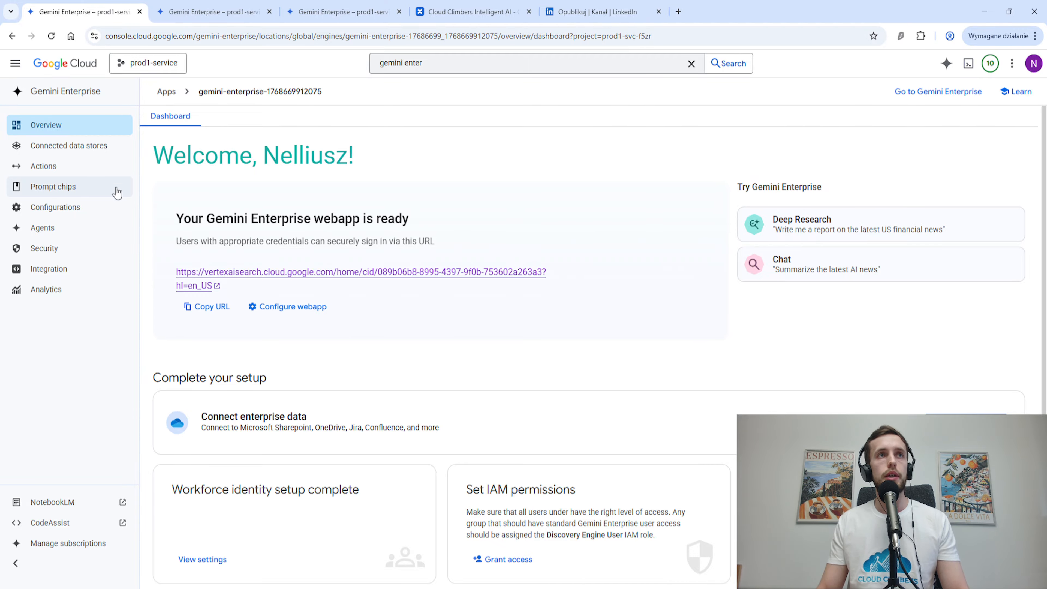
click(264, 272)
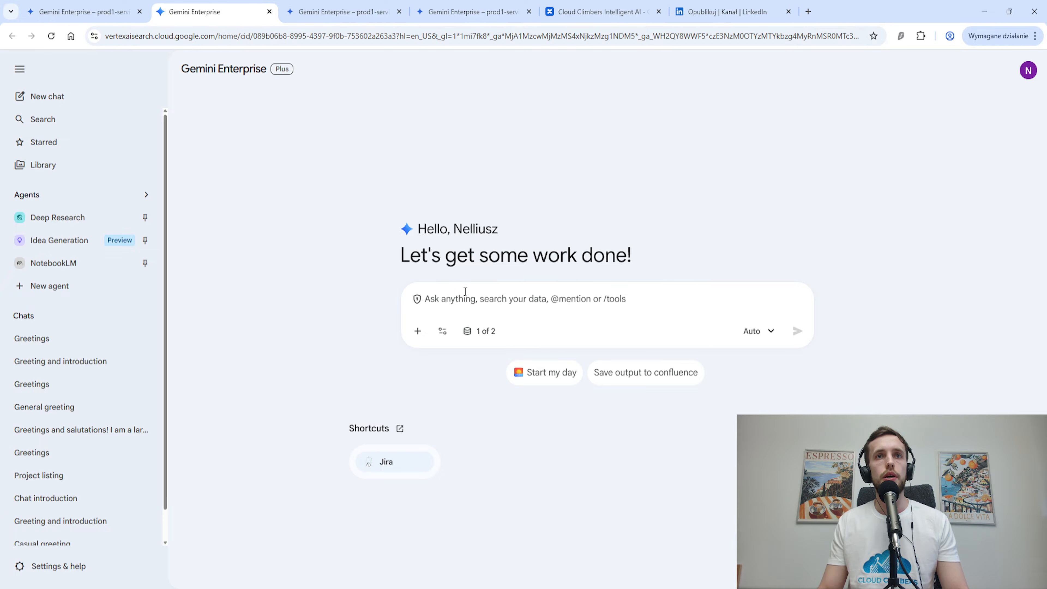
- Authorize the Confluence connector for the chat
click(483, 335)
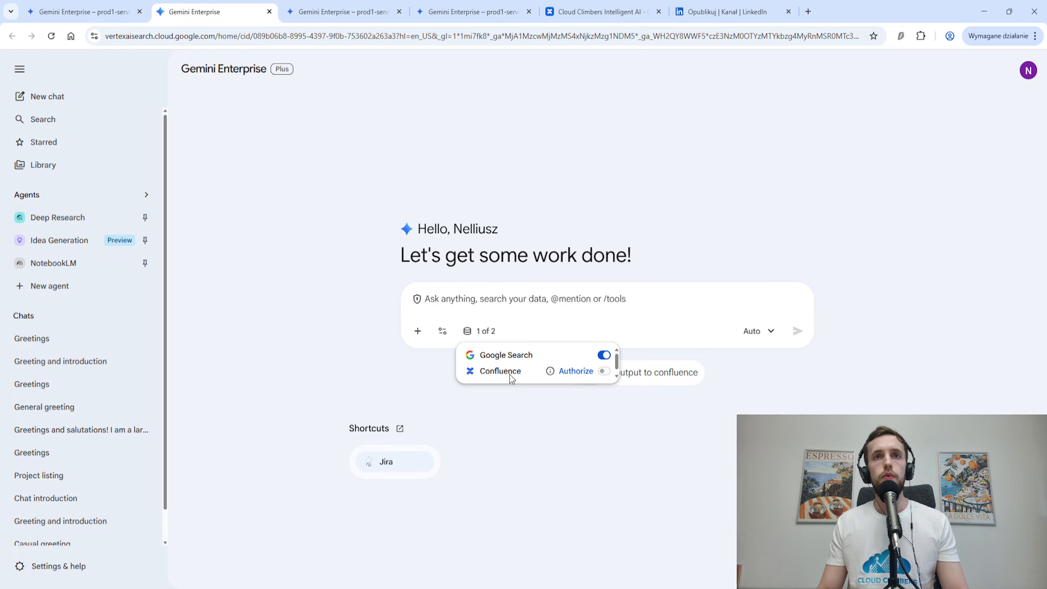
click(575, 371)
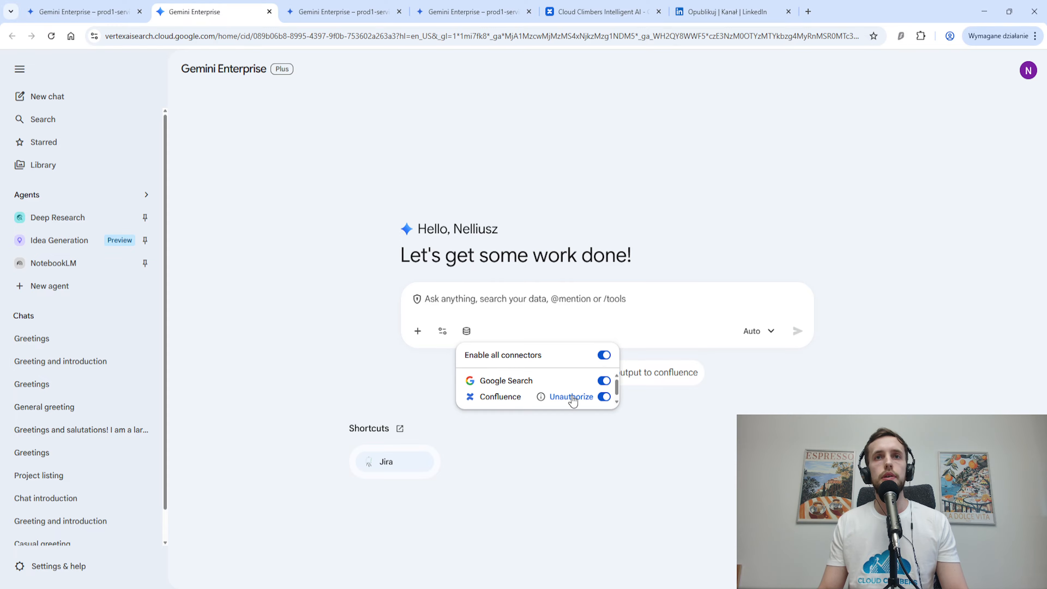
click(448, 349)
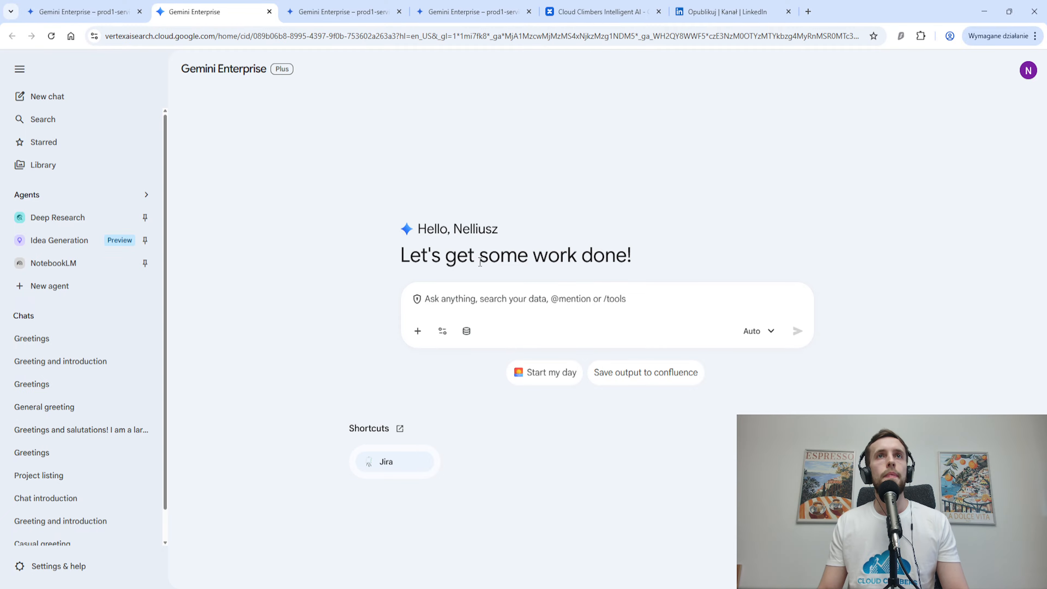
- Switch to the Confluence page and copy the product name "Cloud Climbers Intelligent AI" from its body text
click(596, 5)
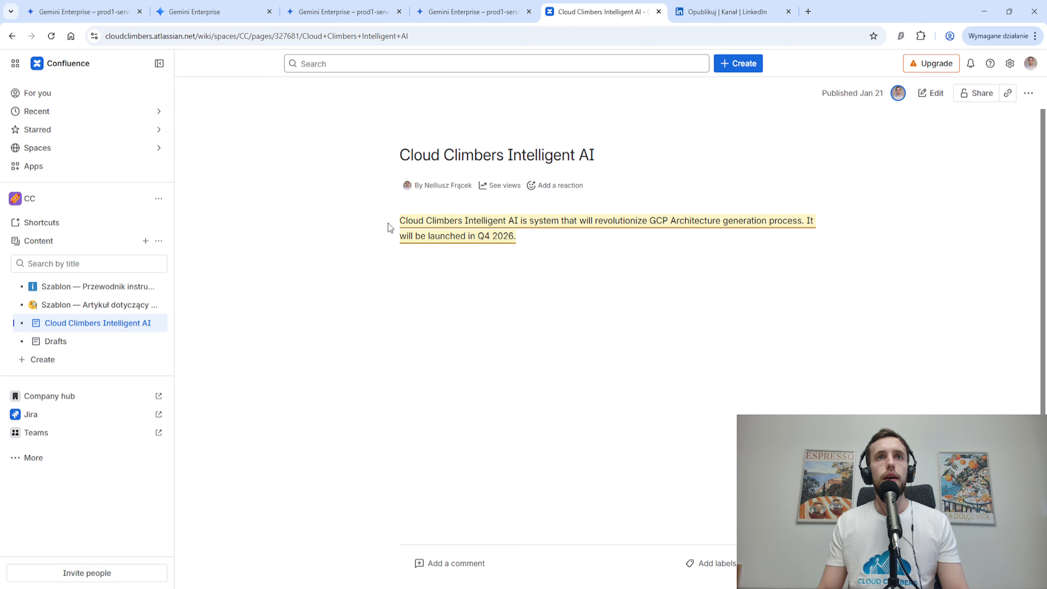
drag(393, 220, 520, 220)
key(ctrl+c)
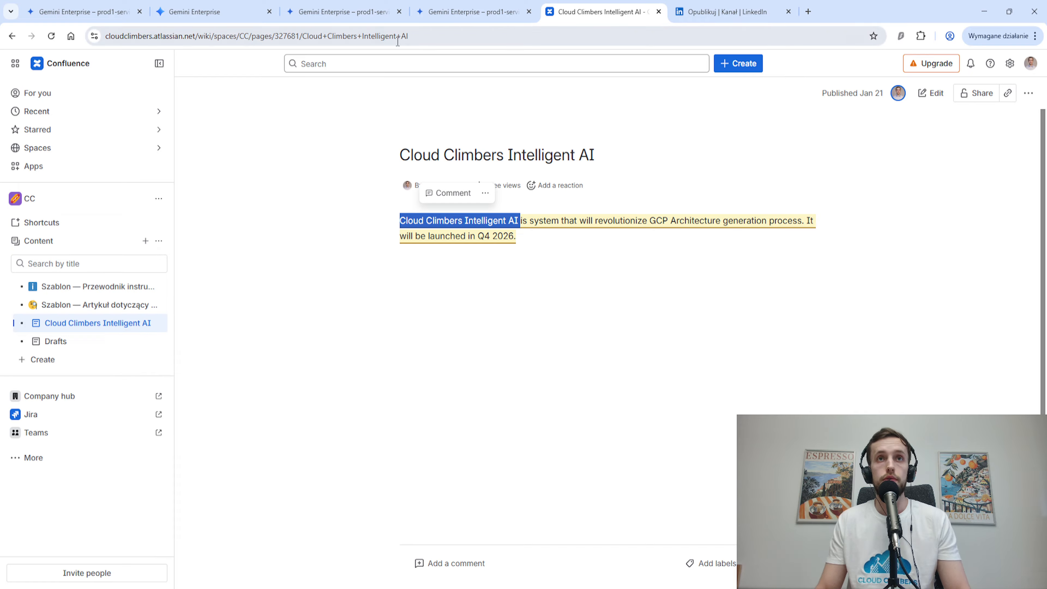
- Return to the Gemini Enterprise webapp chat and disable the Google Search connector, leaving only Confluence enabled
click(449, 6)
click(367, 5)
click(223, 5)
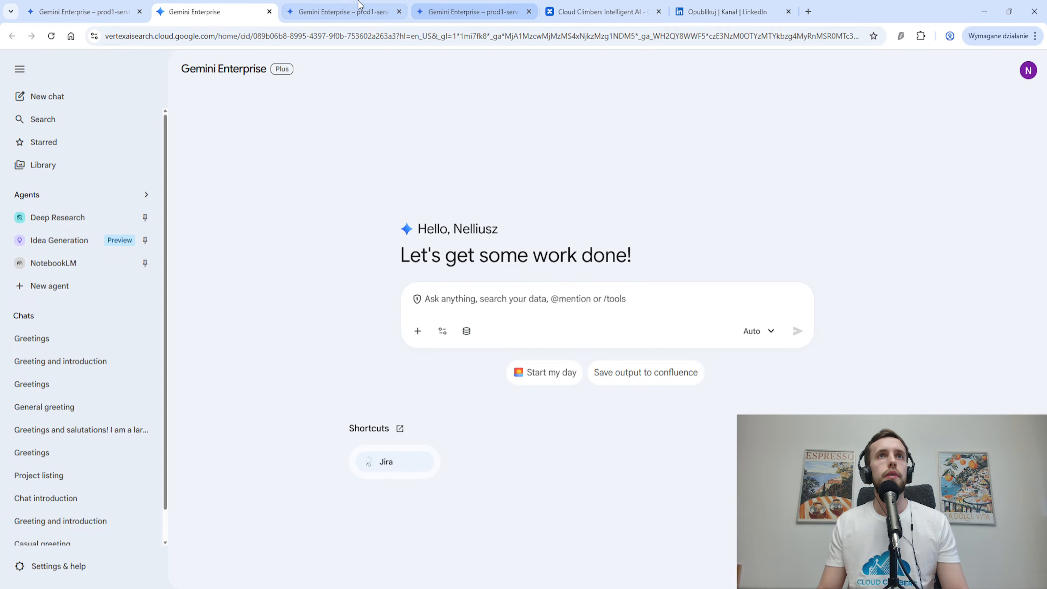
click(346, 6)
click(504, 6)
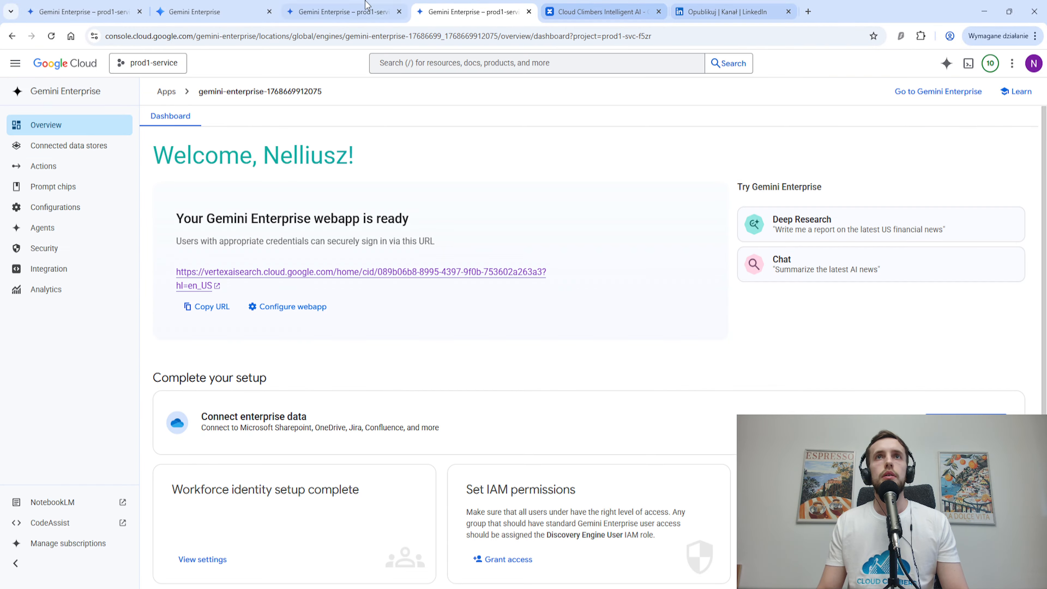
click(247, 5)
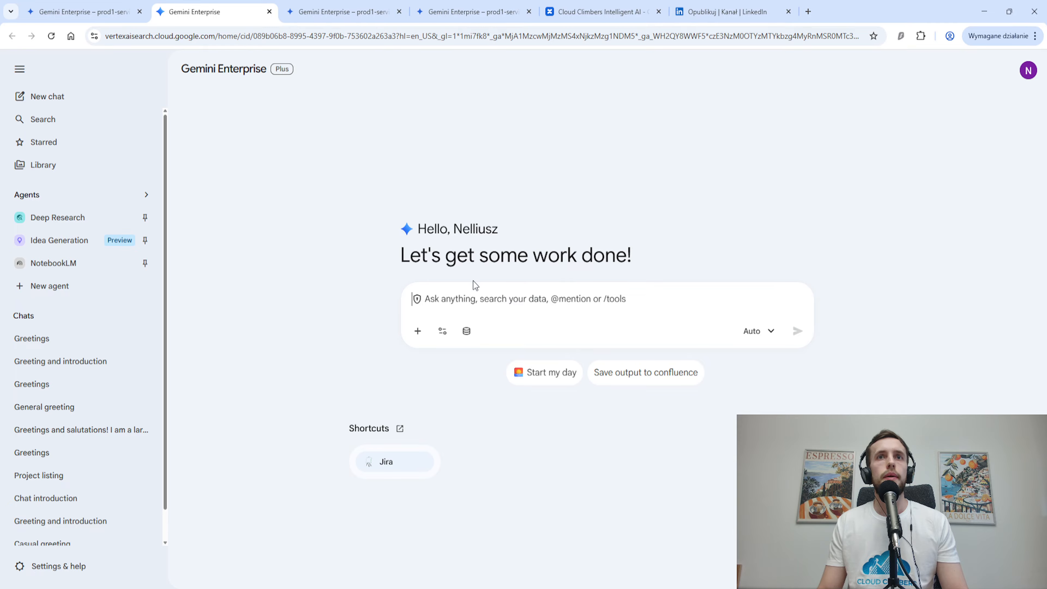
click(466, 331)
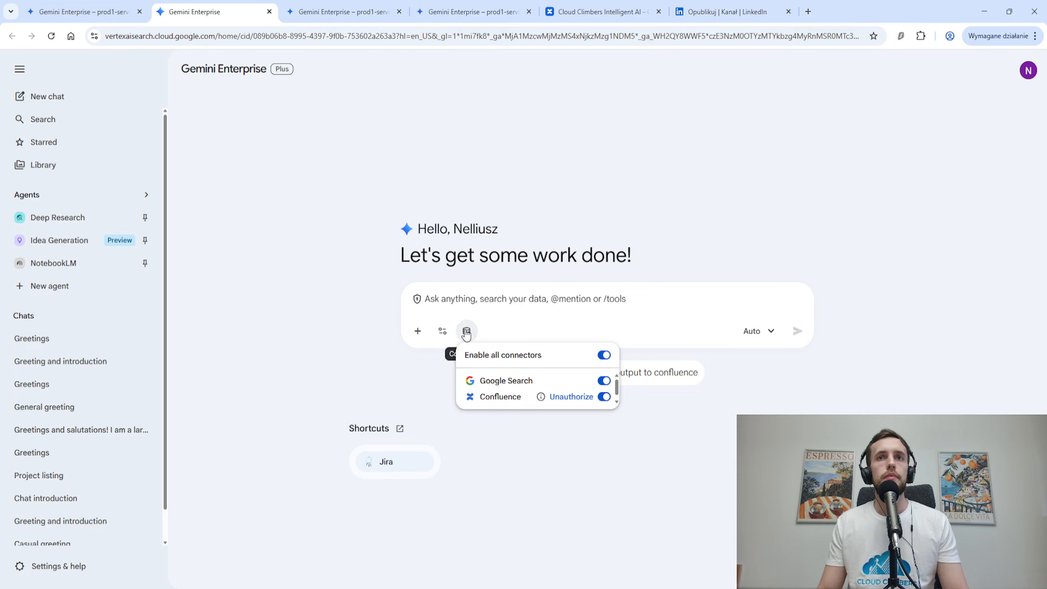
click(466, 331)
click(462, 299)
click(466, 331)
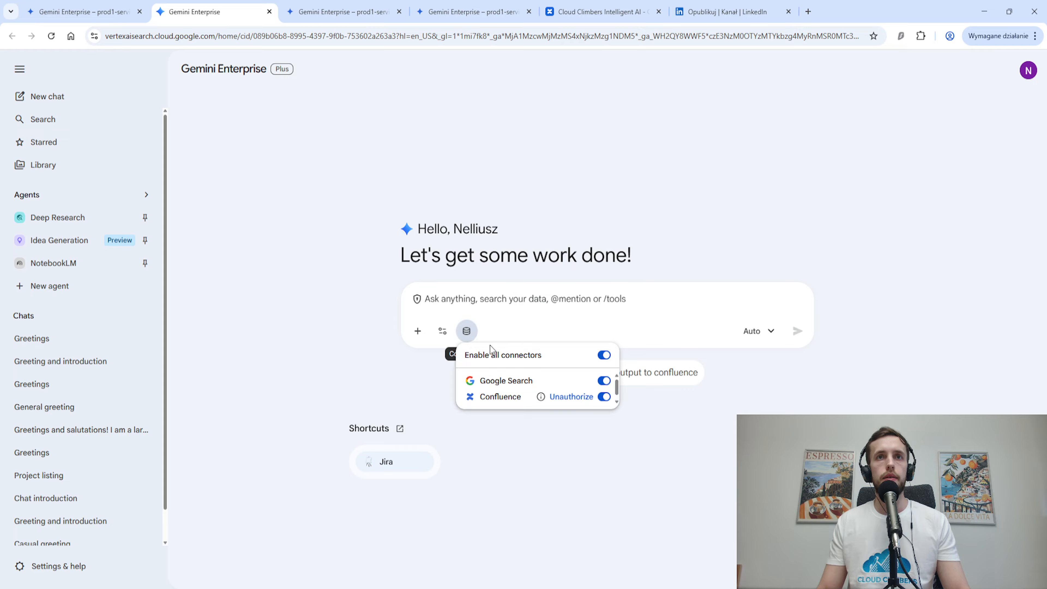
click(604, 380)
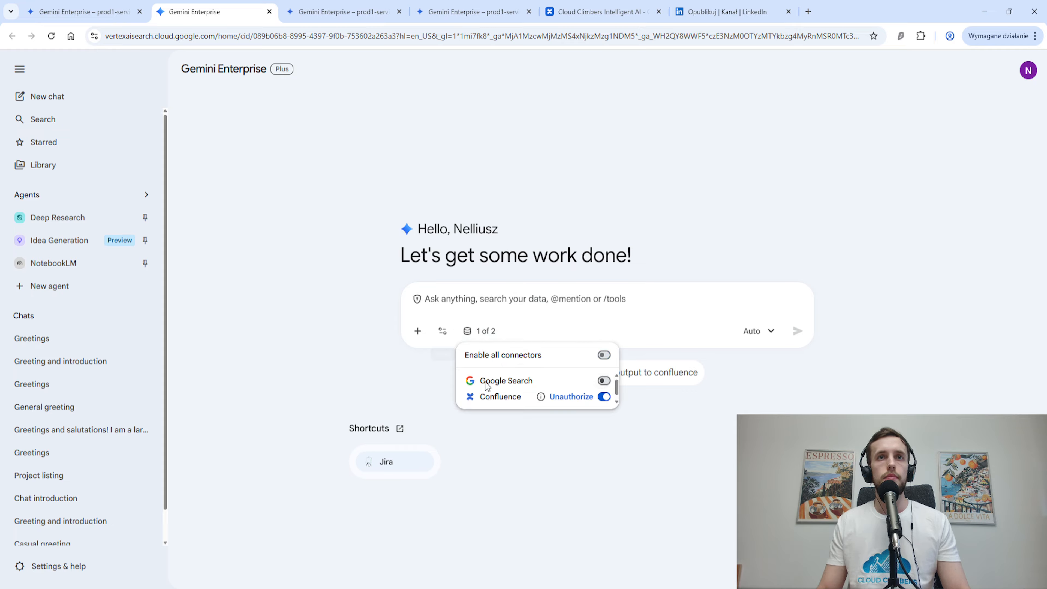
- Ask the assistant what Cloud Climbers Intelligent AI is, using the copied name, and review the answer
click(520, 303)
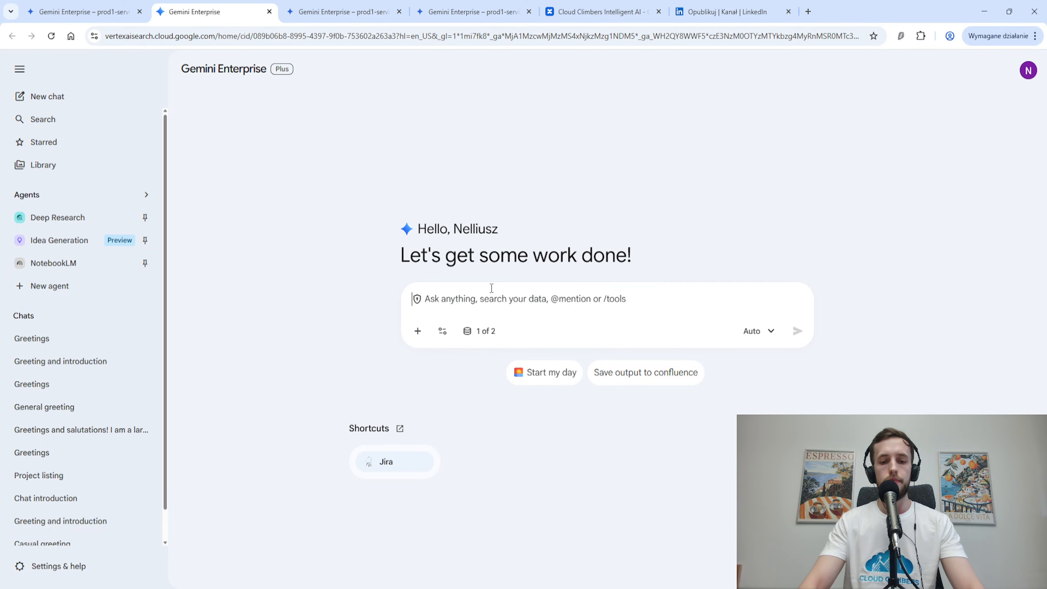
text(what ois)
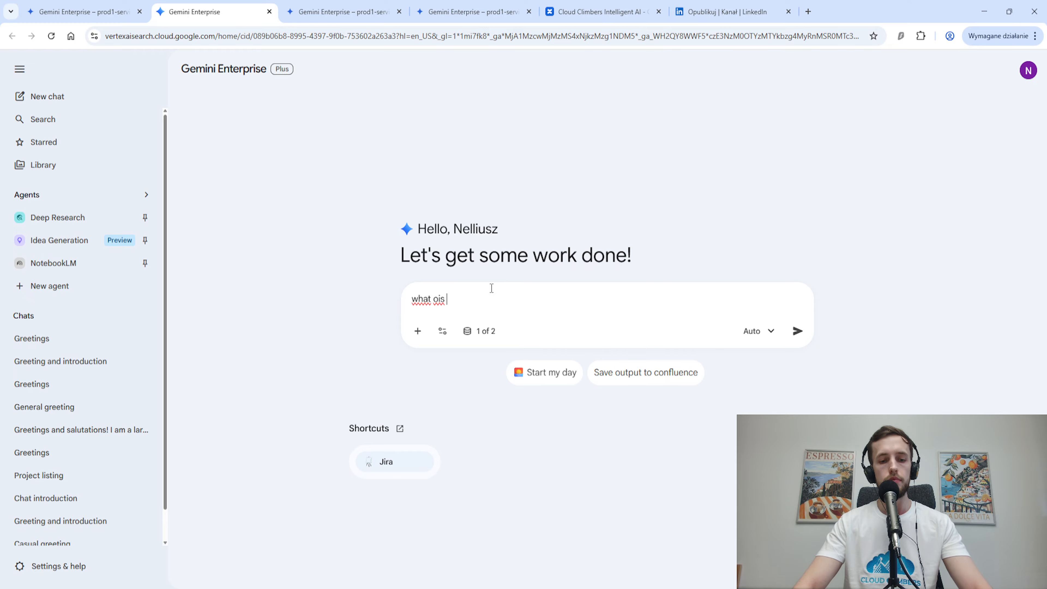
key(ctrl+v)
text(?)
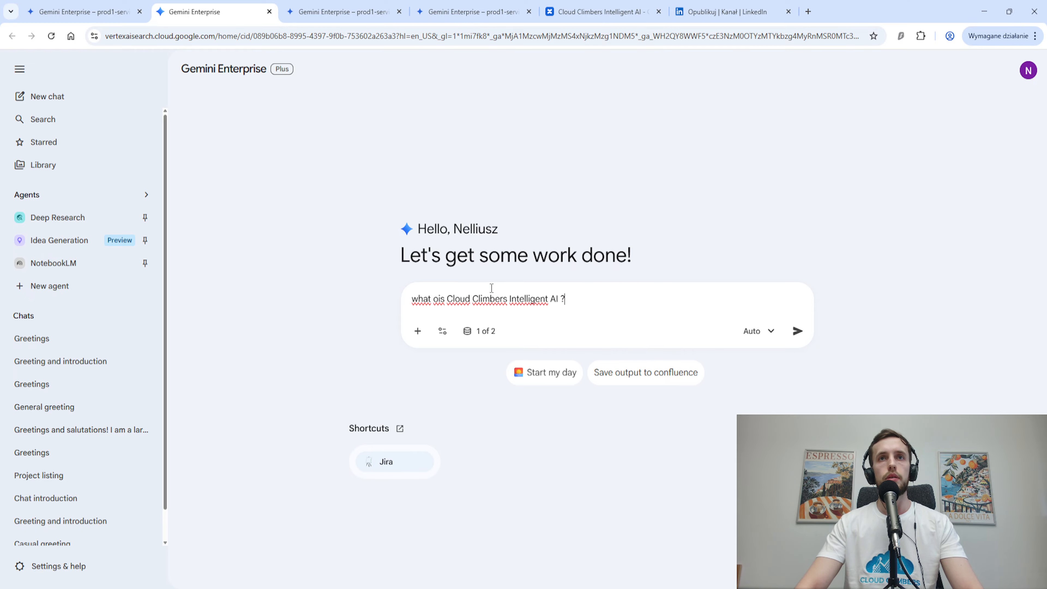
key(Return)
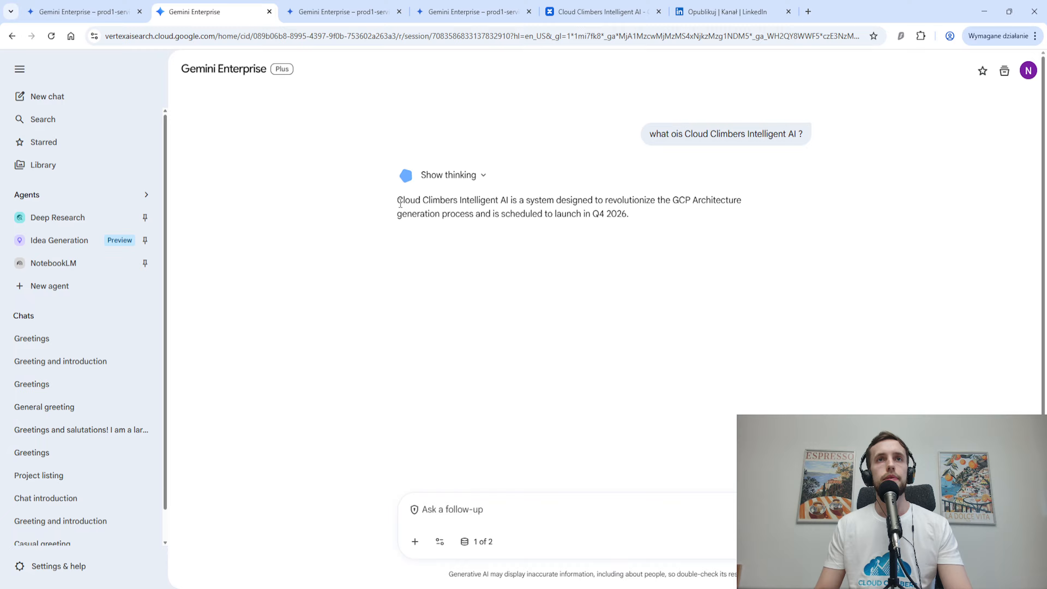
drag(399, 201, 526, 201)
click(501, 201)
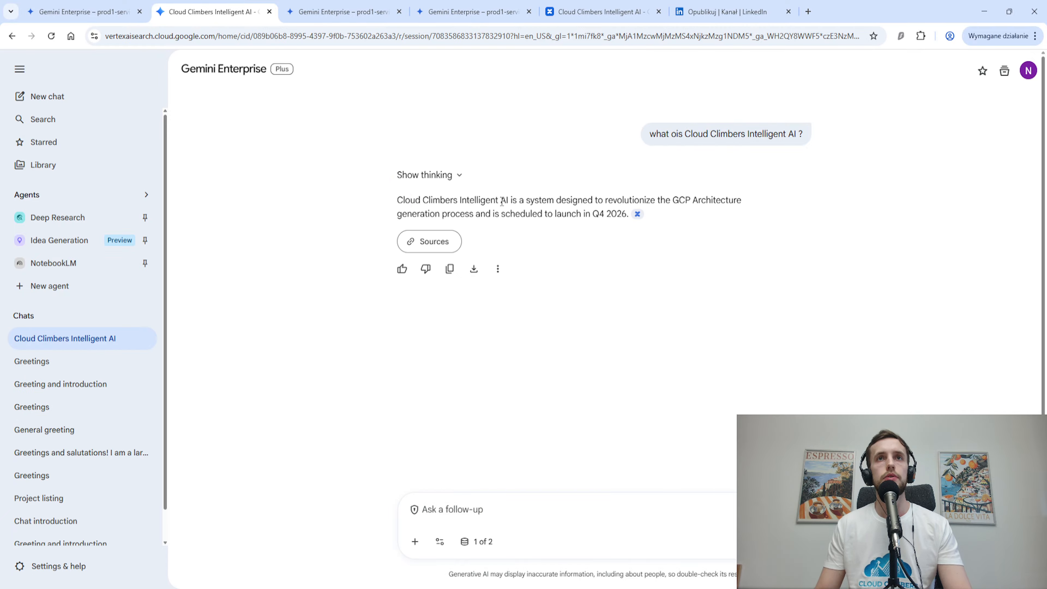
drag(604, 200, 694, 201)
click(641, 198)
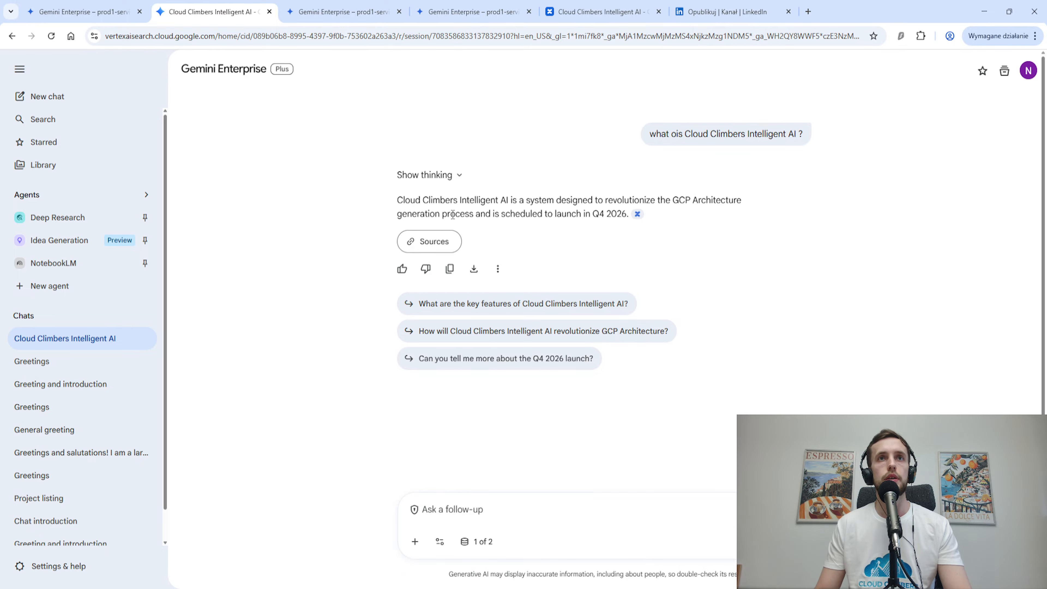
- Open the Confluence page cited in the answer's sources to check it, then return to the chat and close the sources
click(433, 240)
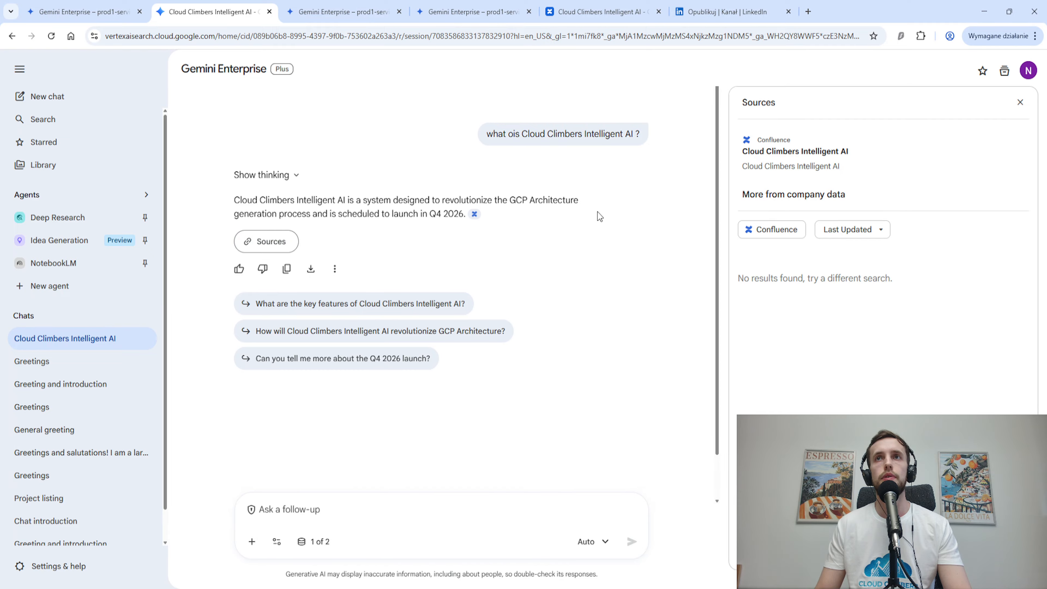
click(794, 156)
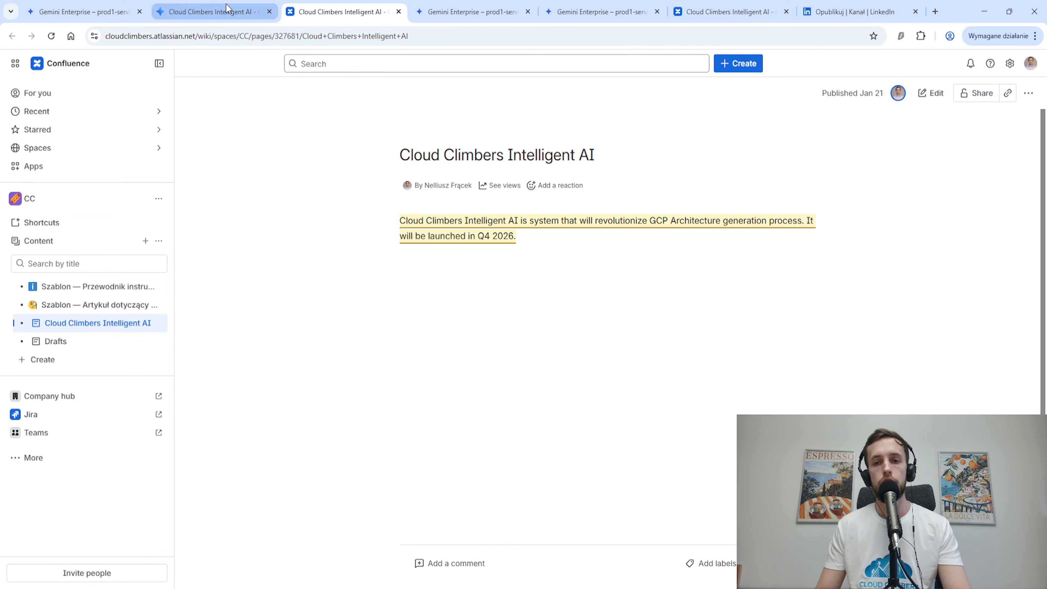
click(210, 5)
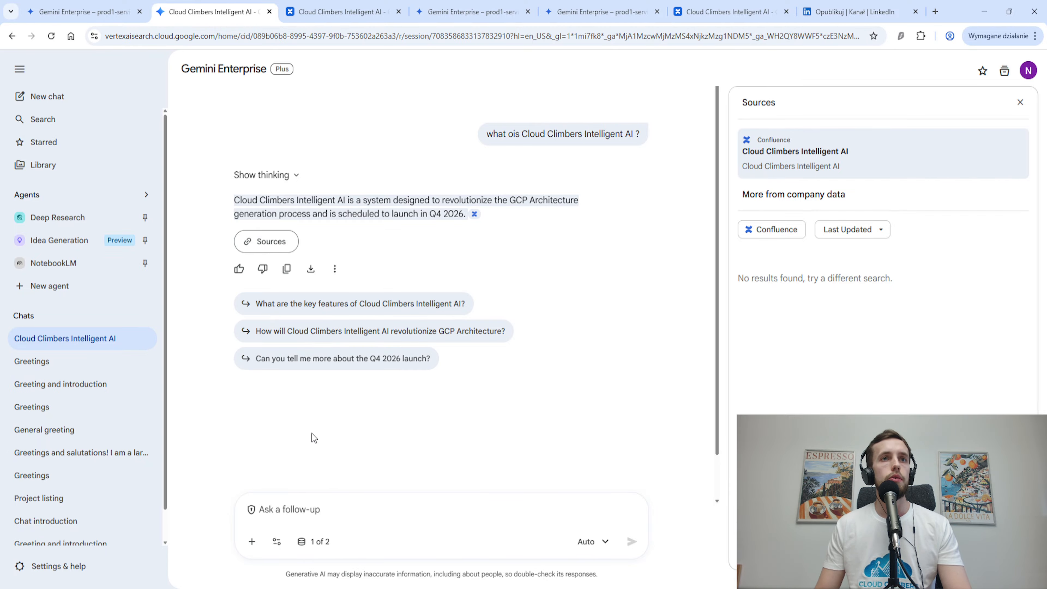
click(1020, 102)
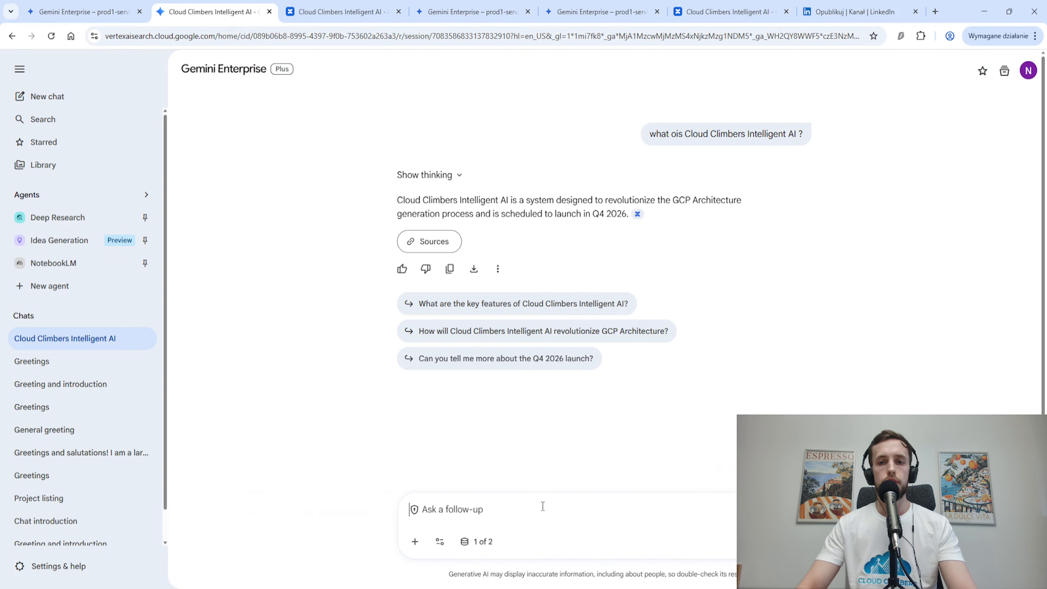
- Ask the assistant to generate a new Confluence page named "Page from the demo" with content "abc" and confirm the proposed details
text(generate n)
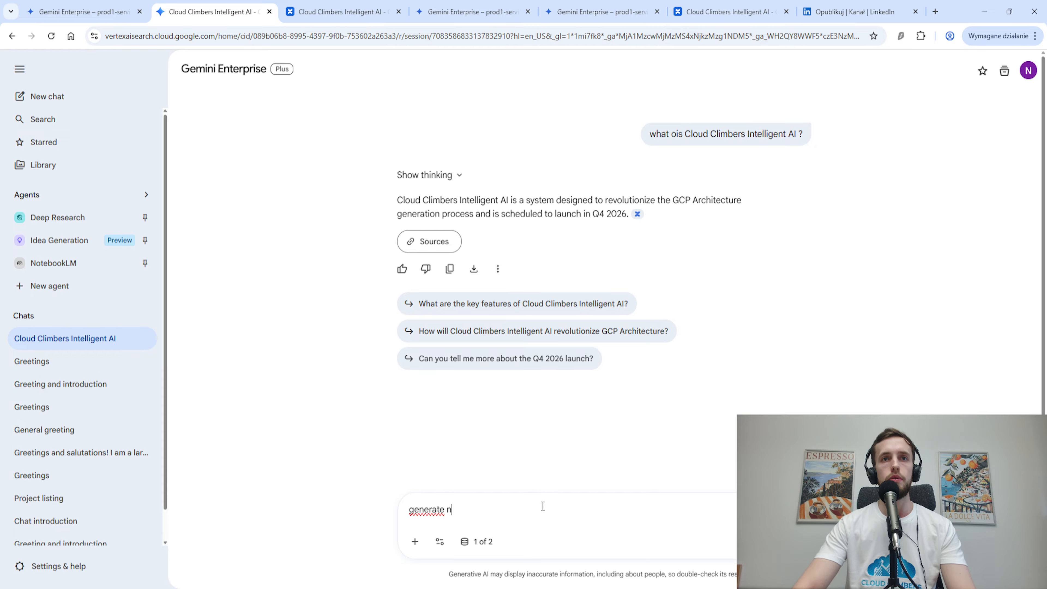
text(ew confluence page)
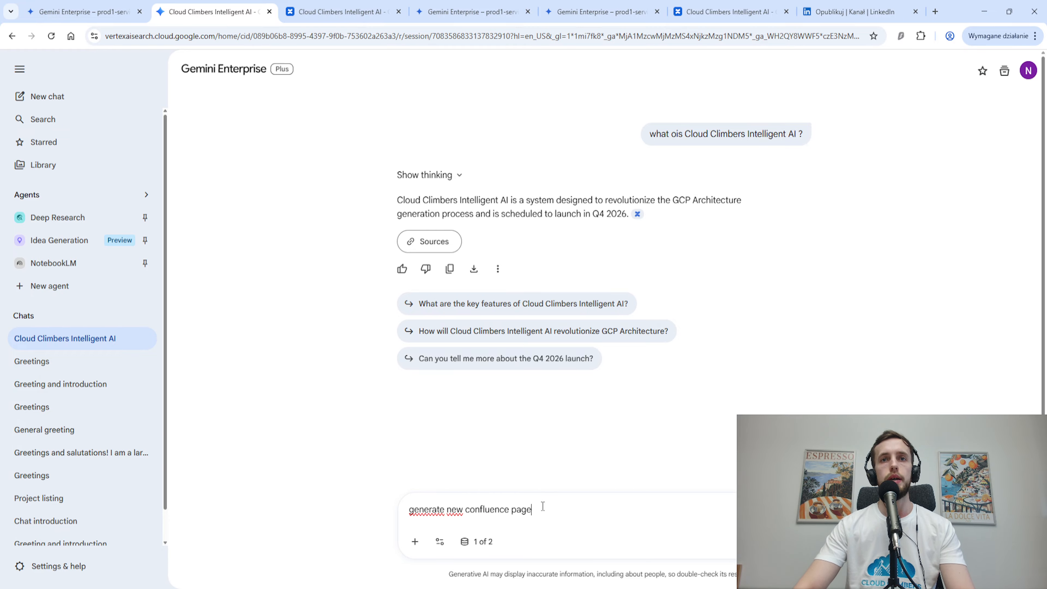
text( named ')
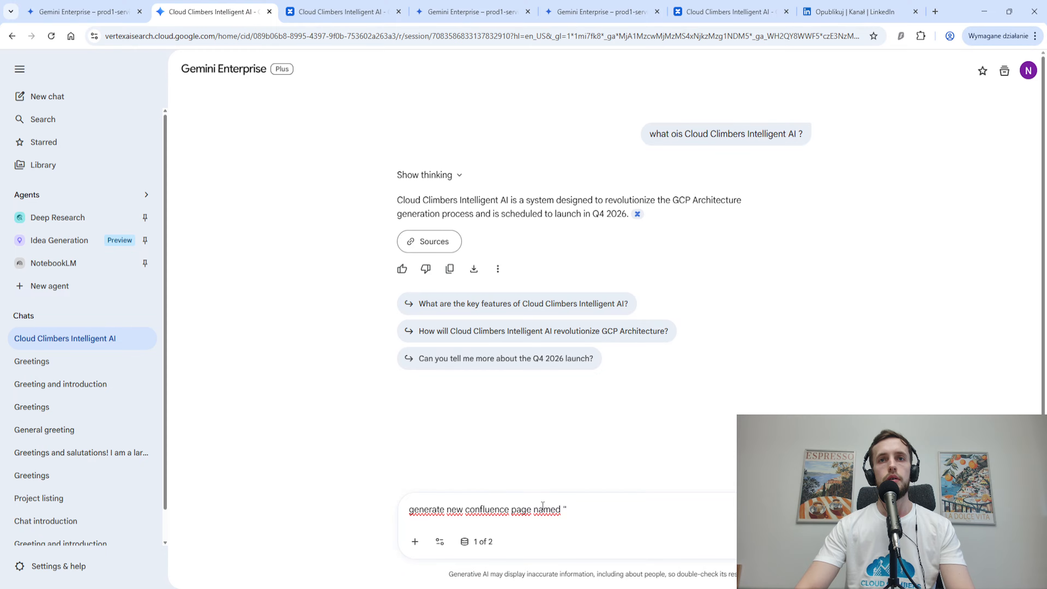
text(Xyz")
key(BackSpace)
key(BackSpace)
key(BackSpace)
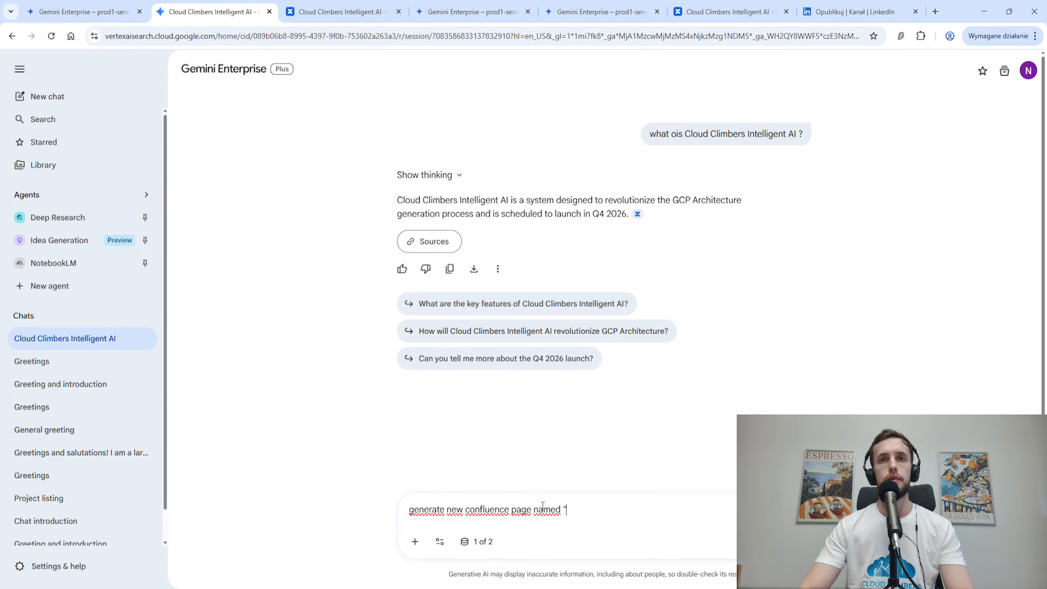
text(Page fro)
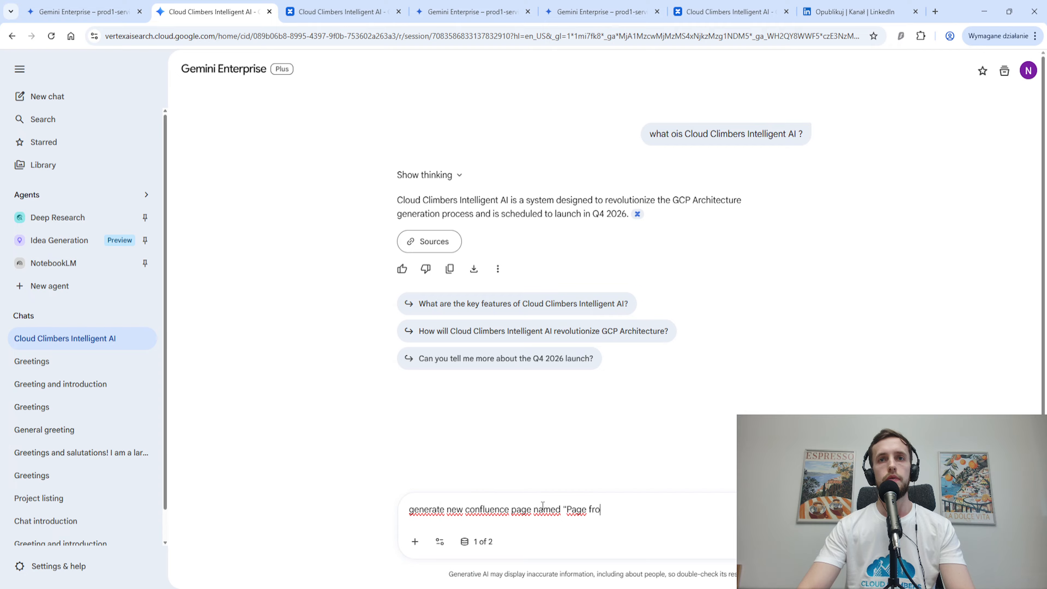
text(m the demo" wi)
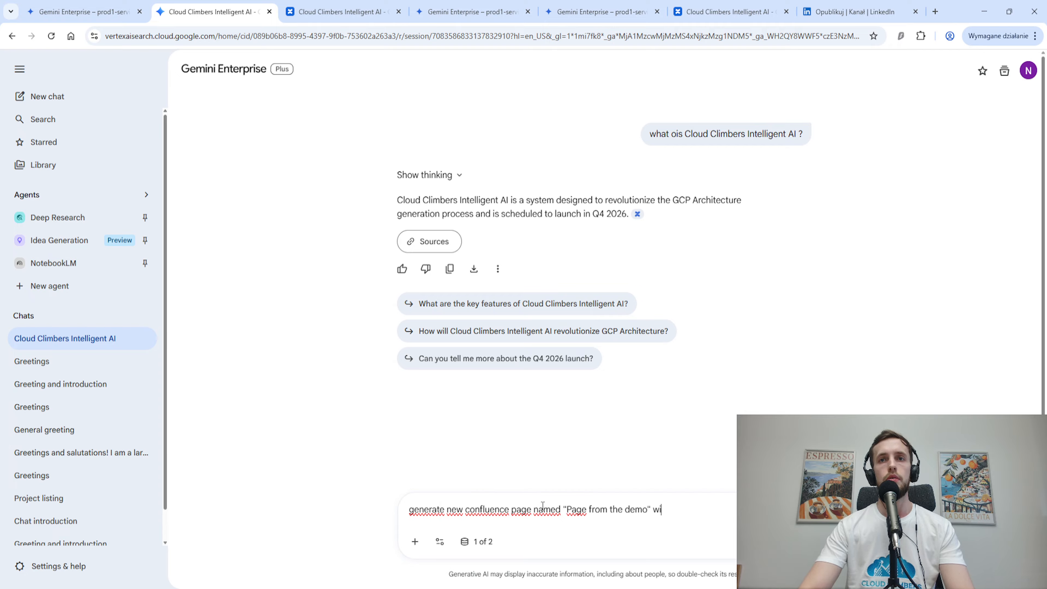
text(th content "abc")
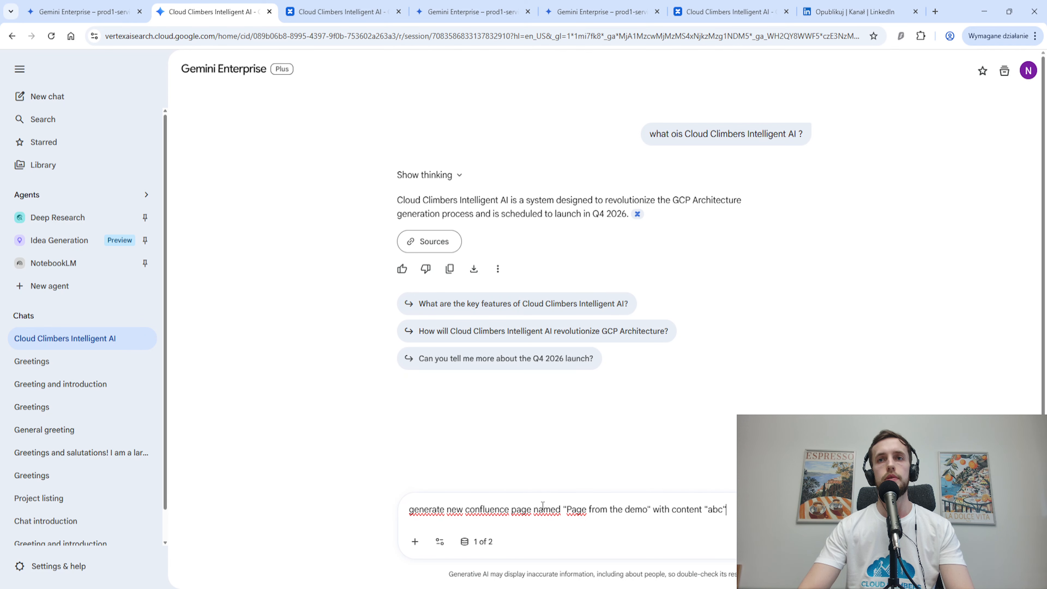
key(Return)
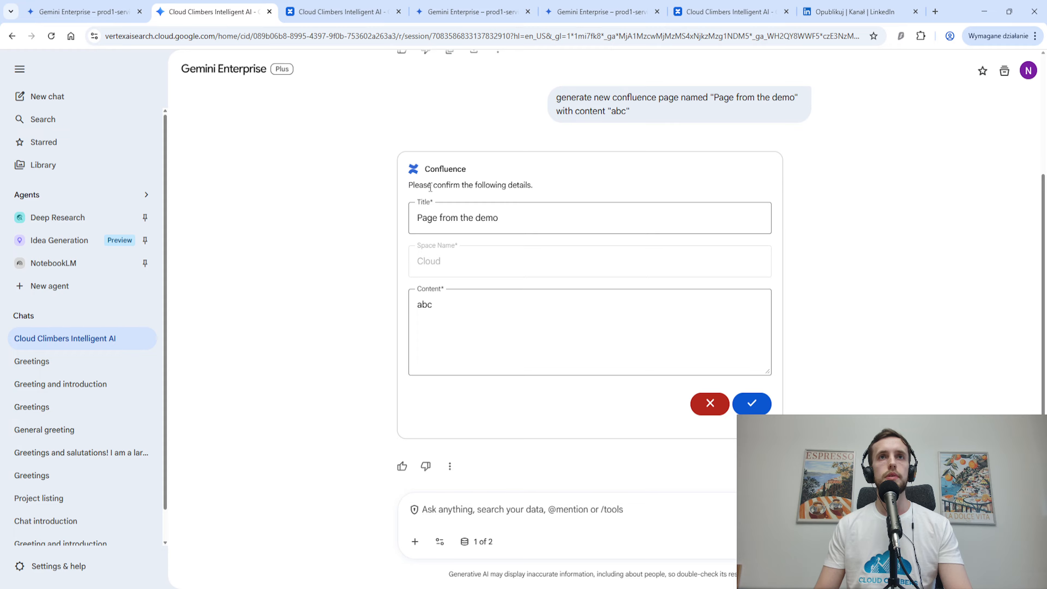
click(751, 403)
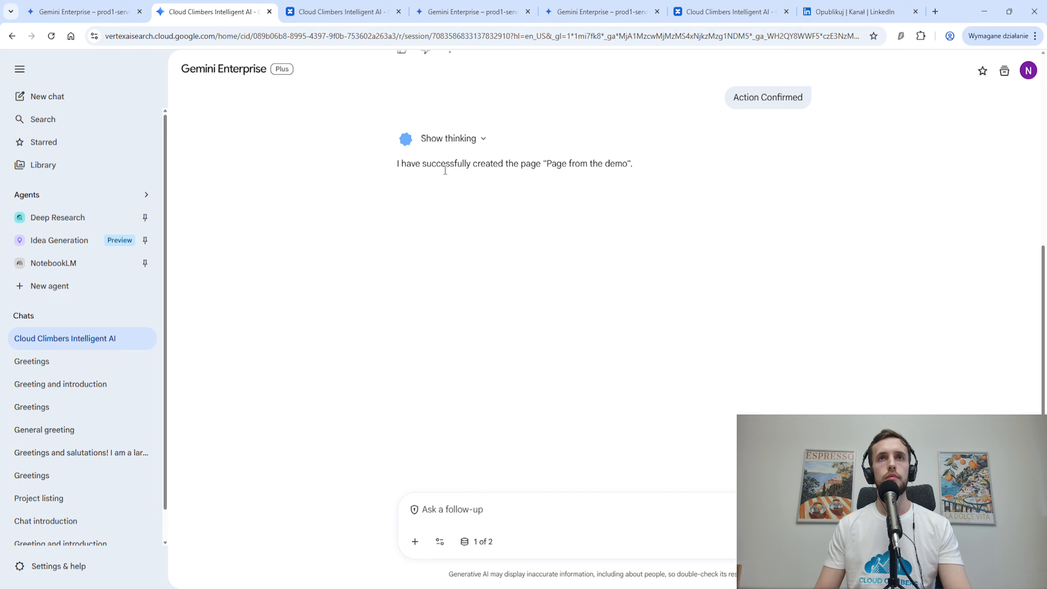
- Switch to the Confluence site and open "Page from the demo" from the CC space's content to check it
key(ctrl+Tab)
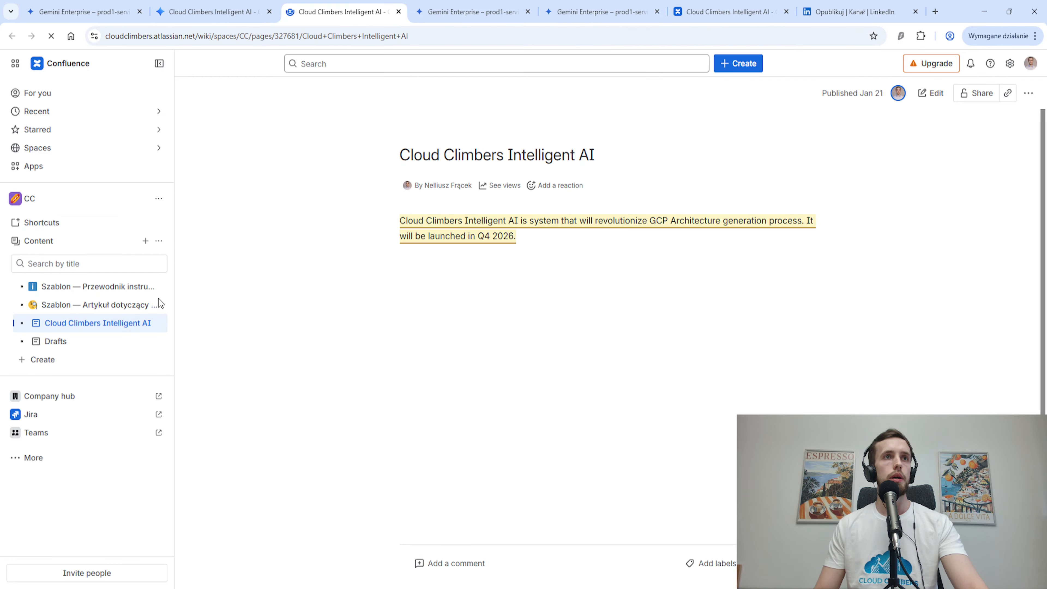
click(68, 343)
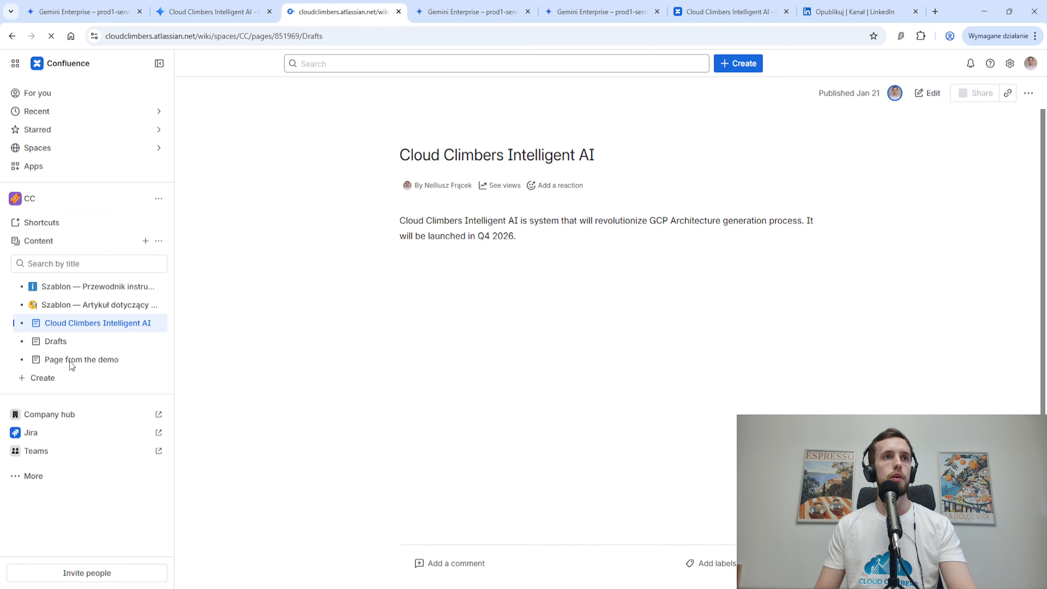
click(67, 366)
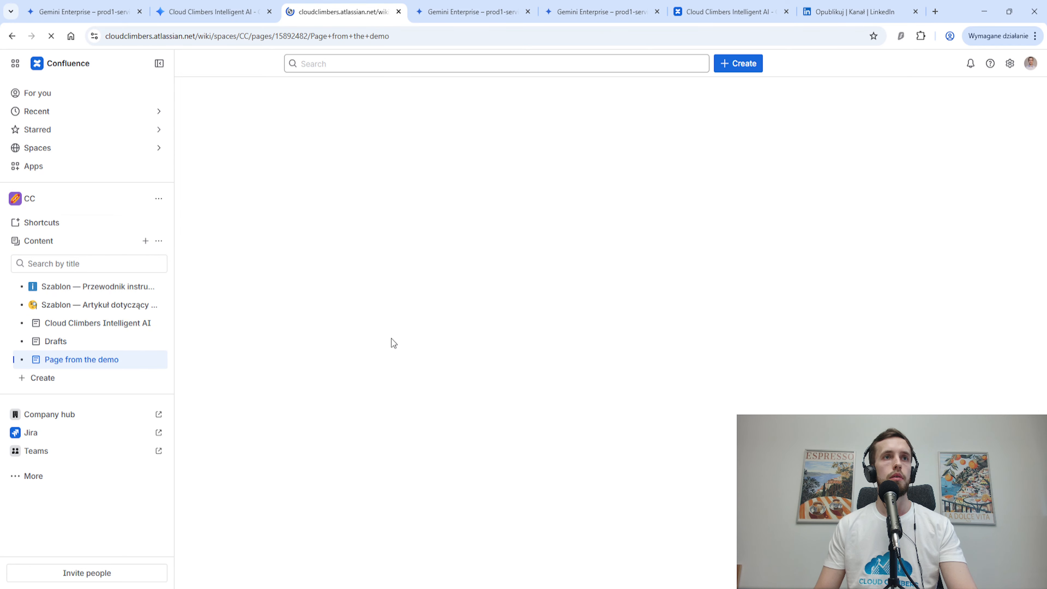